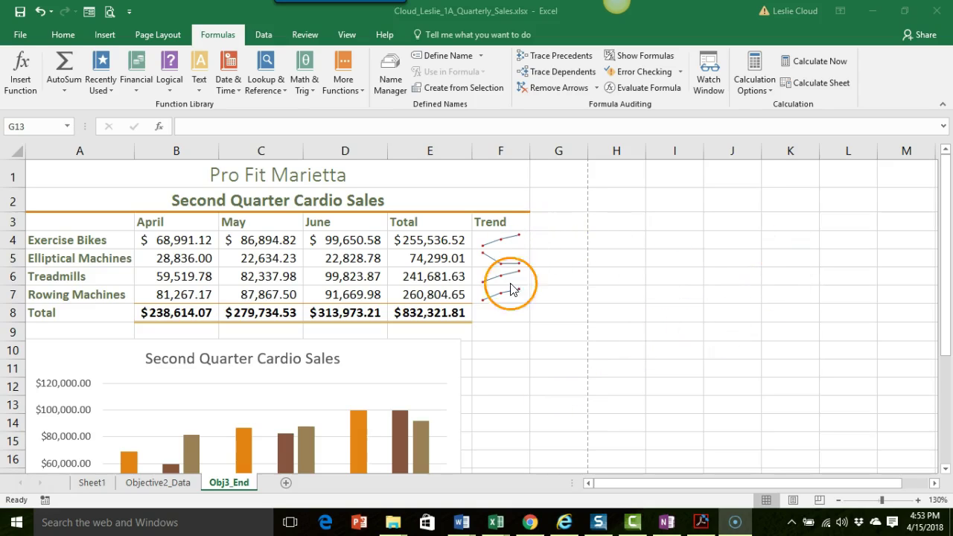
- Turn on horizontal centering on the page for the Obj3_End worksheet, keeping its existing margins
left_click(70, 180)
left_click(70, 181)
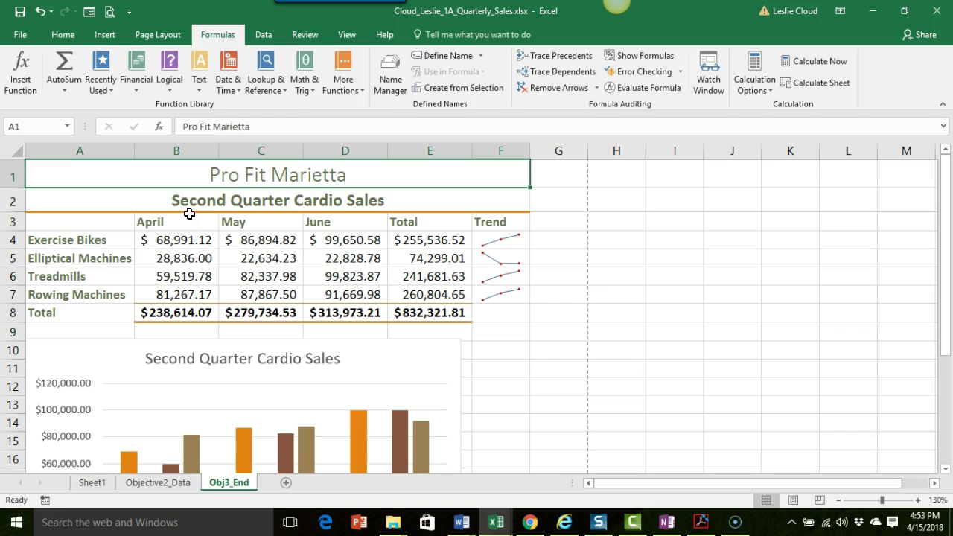
left_click(168, 37)
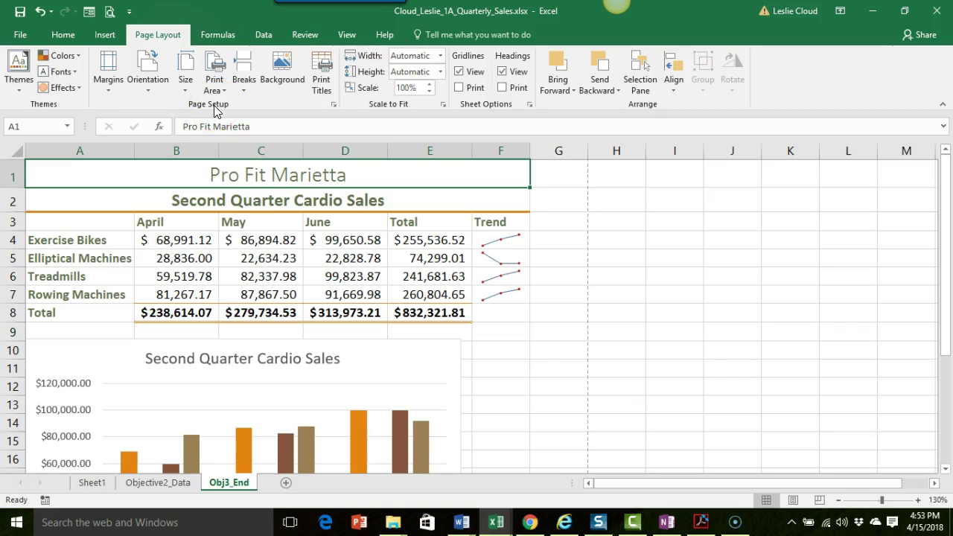
left_click(107, 86)
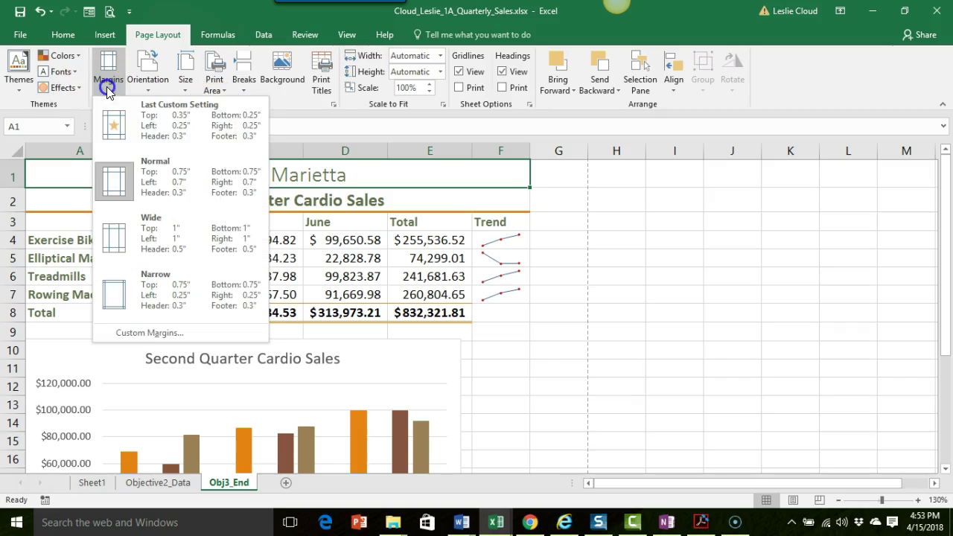
left_click(122, 334)
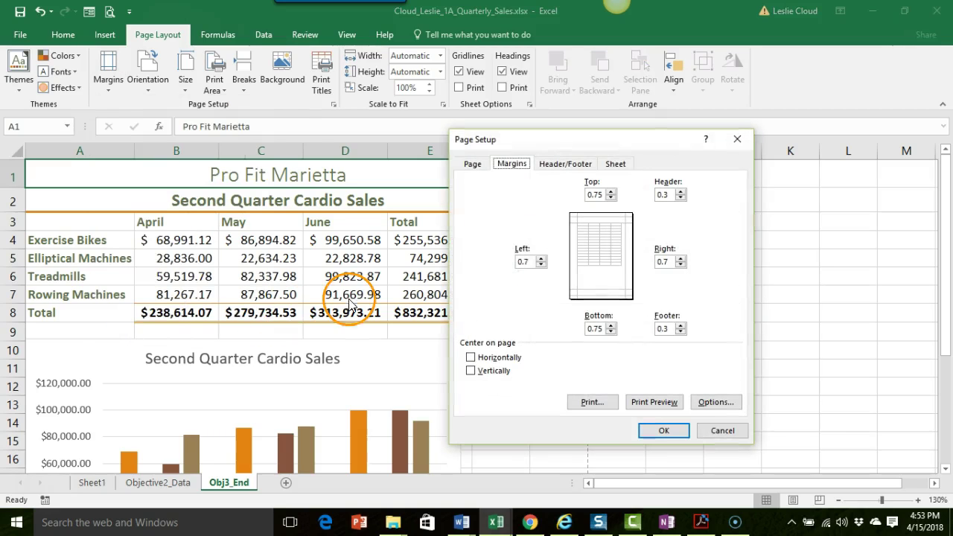
left_click(469, 358)
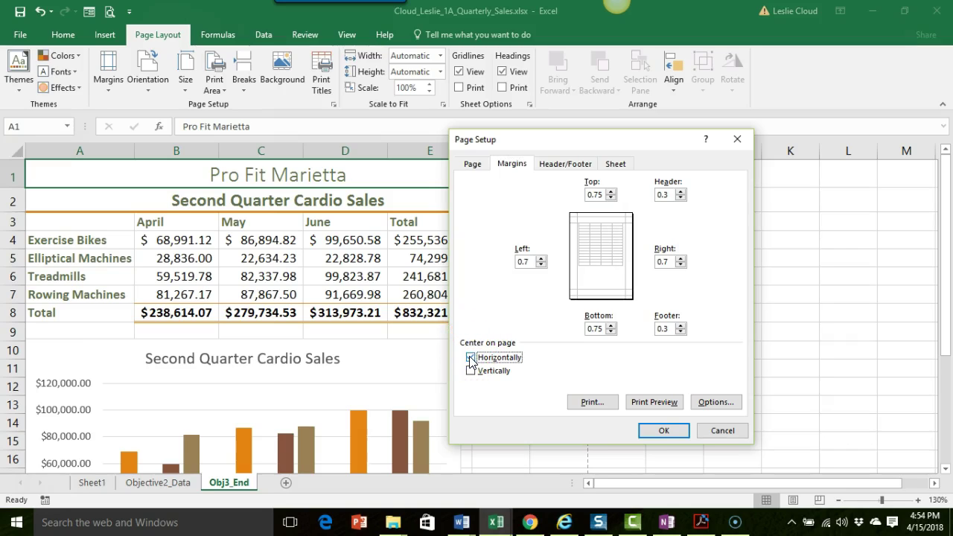
left_click(521, 332)
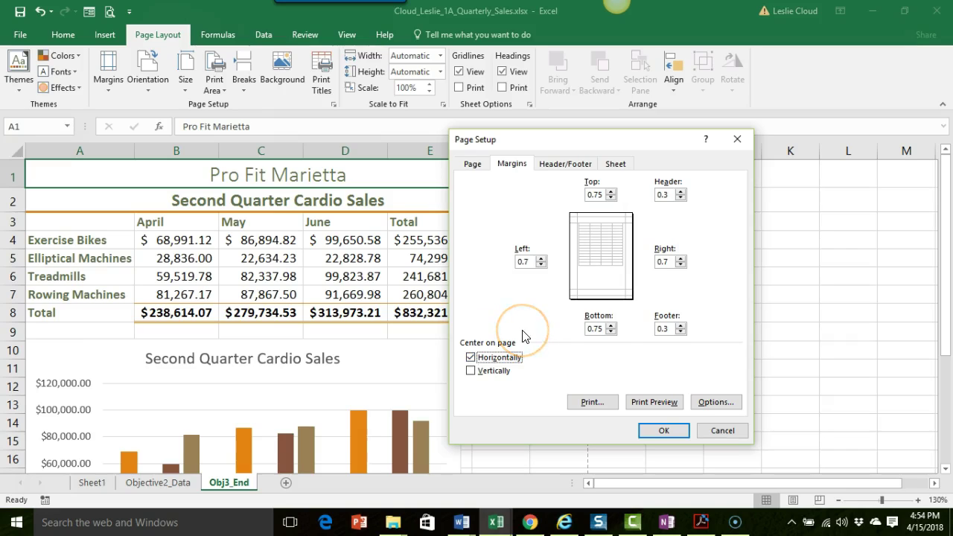
- Add a custom footer with the file name in its left section and apply the page setup
left_click(565, 165)
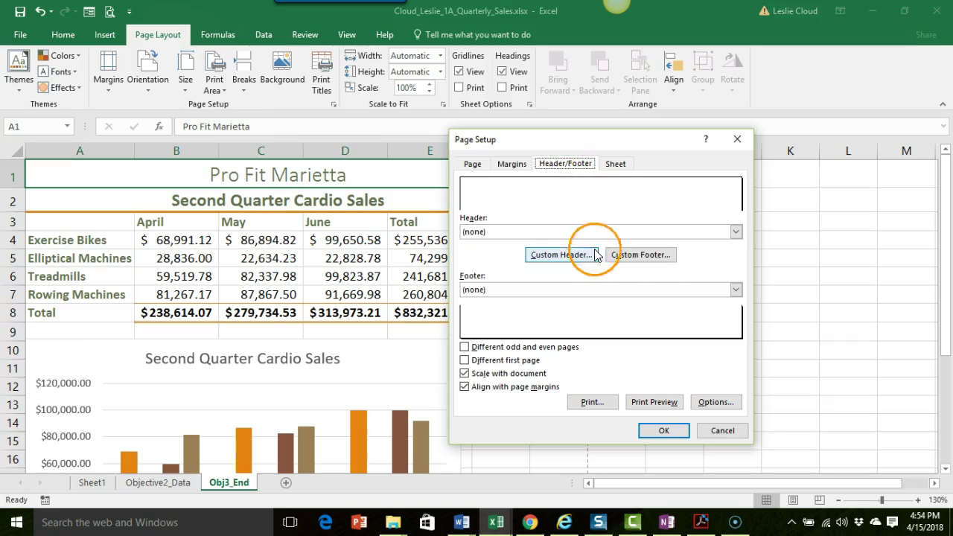
left_click(638, 256)
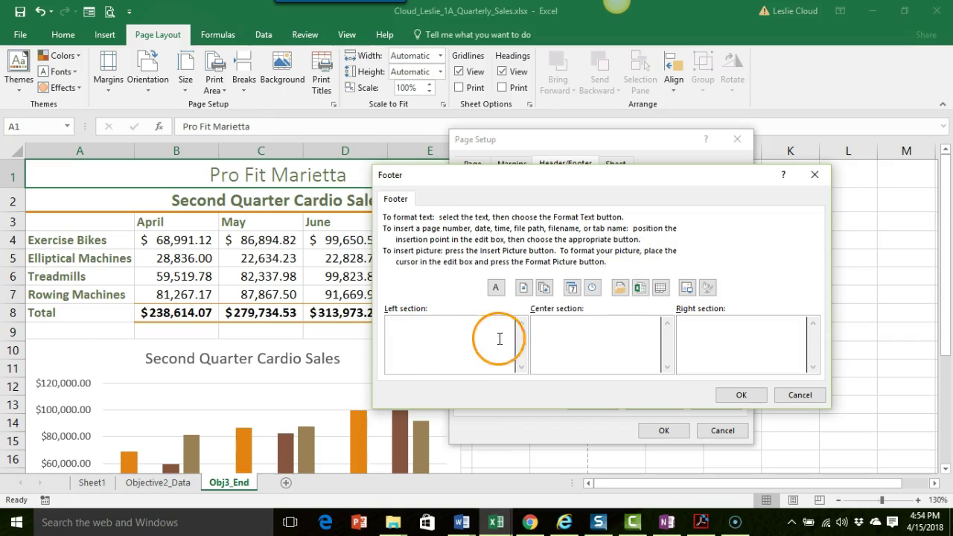
left_click(640, 288)
left_click(737, 395)
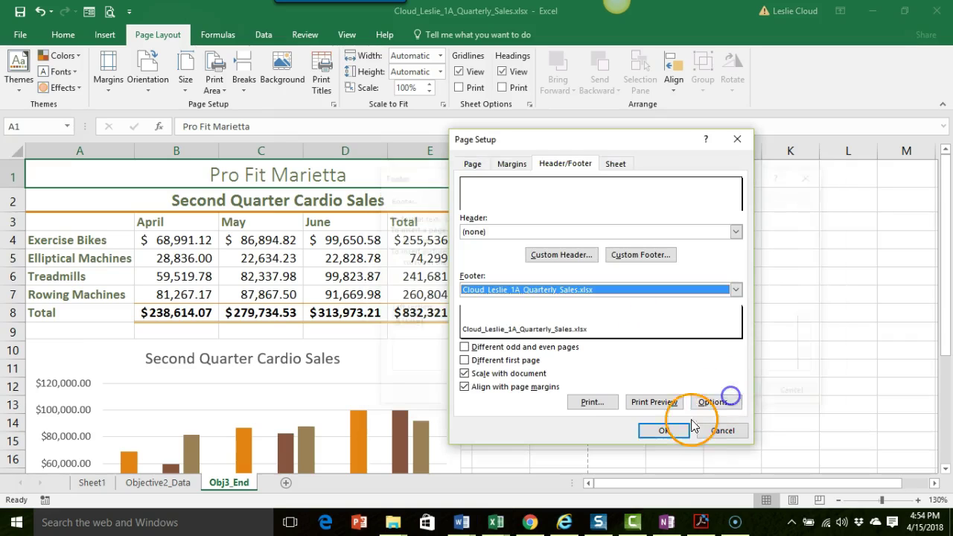
left_click(663, 430)
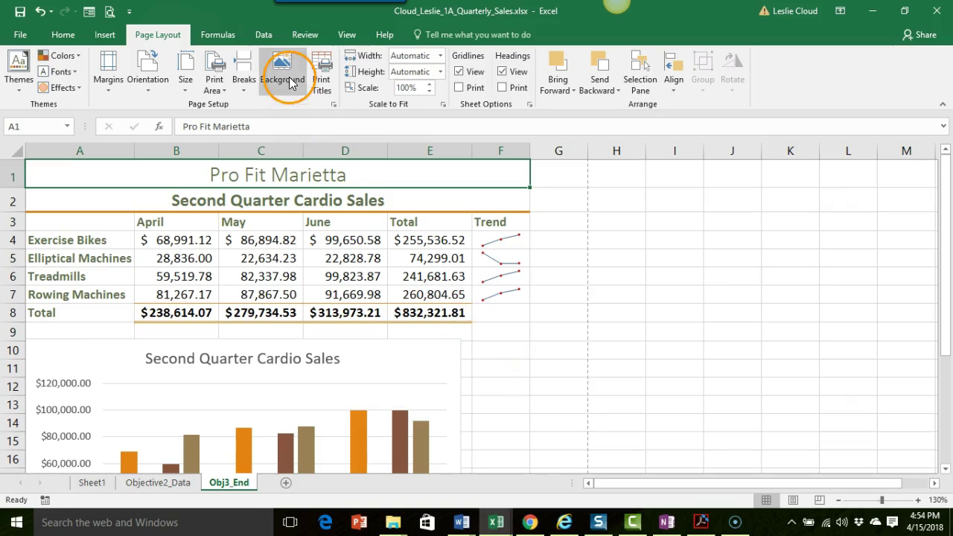
- Display the worksheet's formulas instead of their results and check both pages in the print preview
left_click(220, 37)
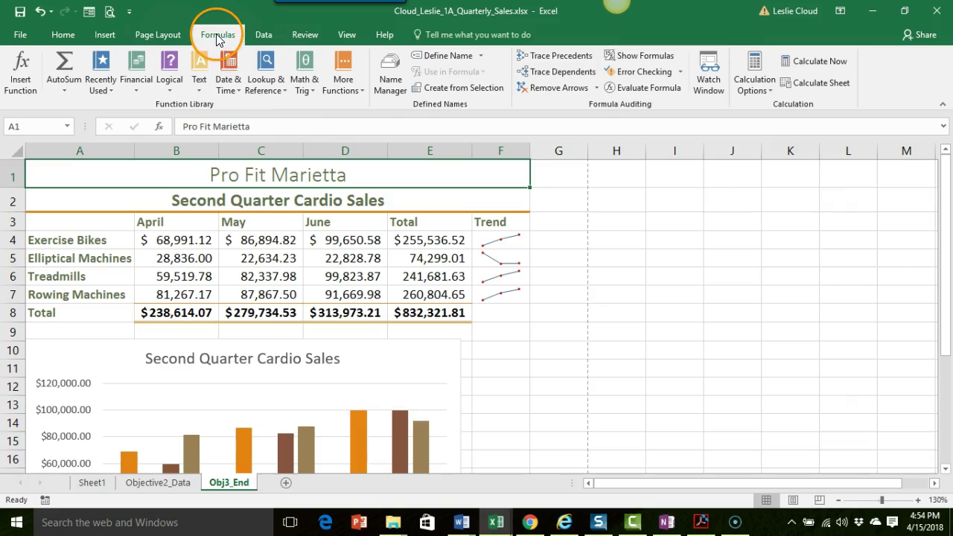
left_click(630, 61)
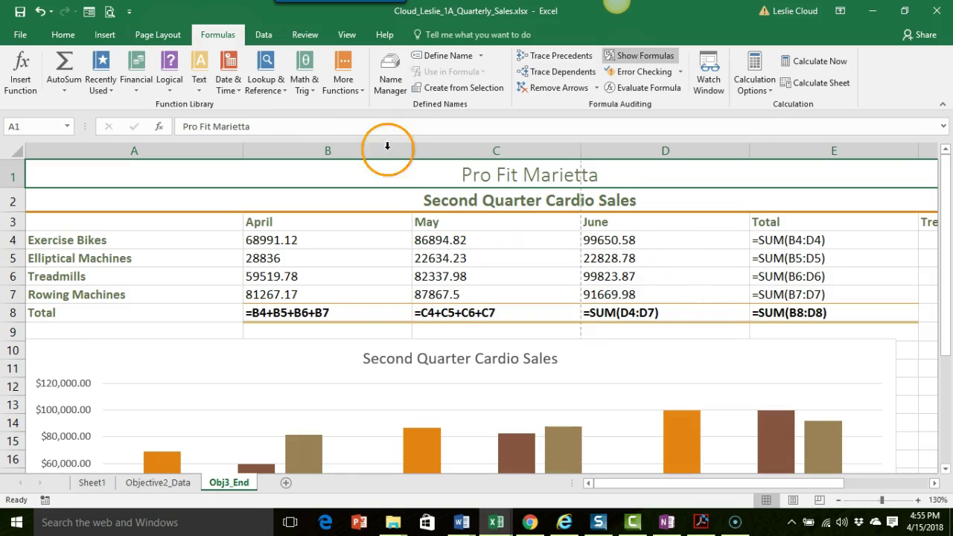
left_click(20, 39)
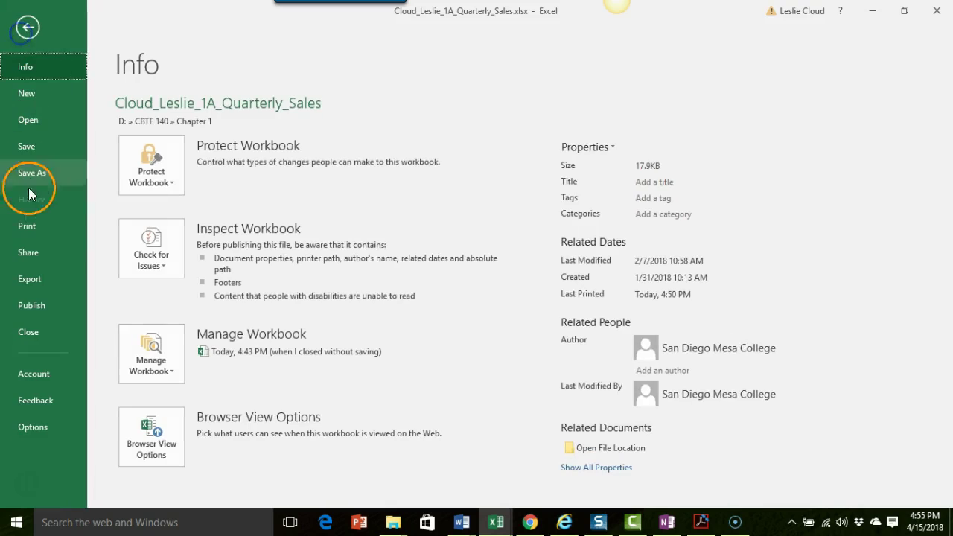
left_click(39, 225)
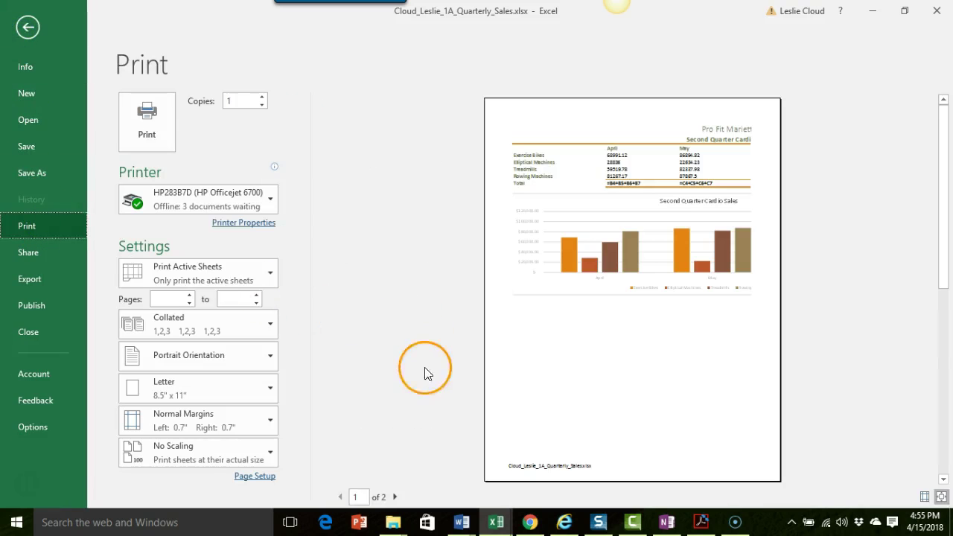
left_click(395, 498)
left_click(340, 497)
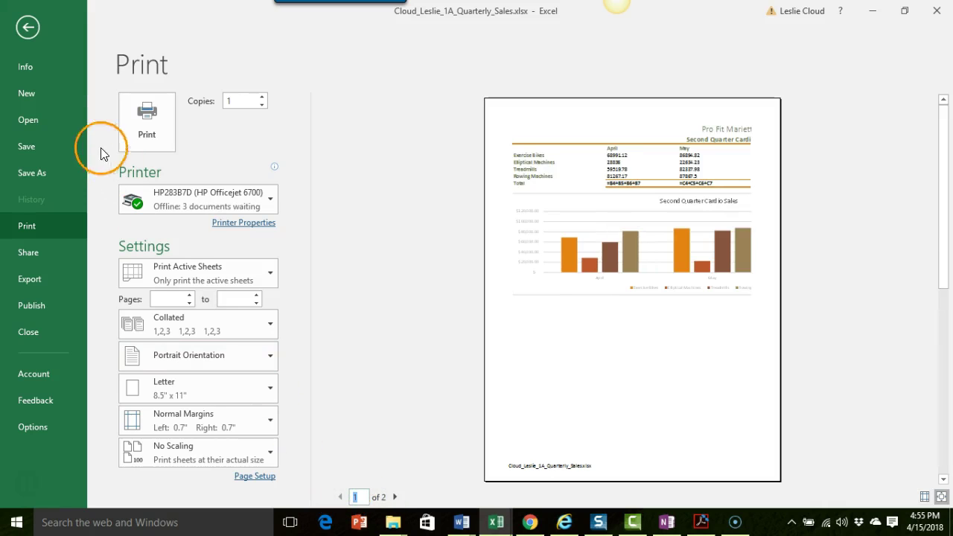
left_click(28, 28)
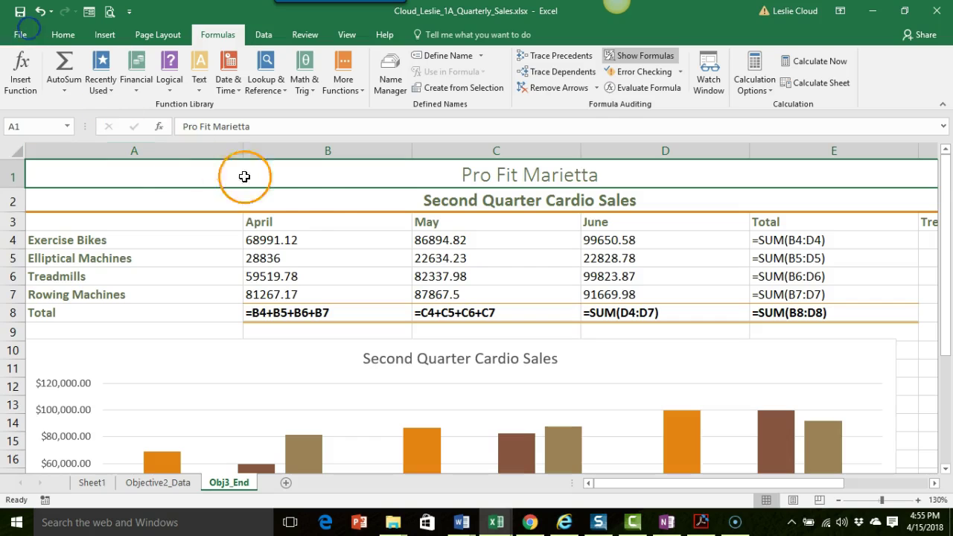
- Change the page orientation to landscape and check both pages in the print preview
left_click(156, 37)
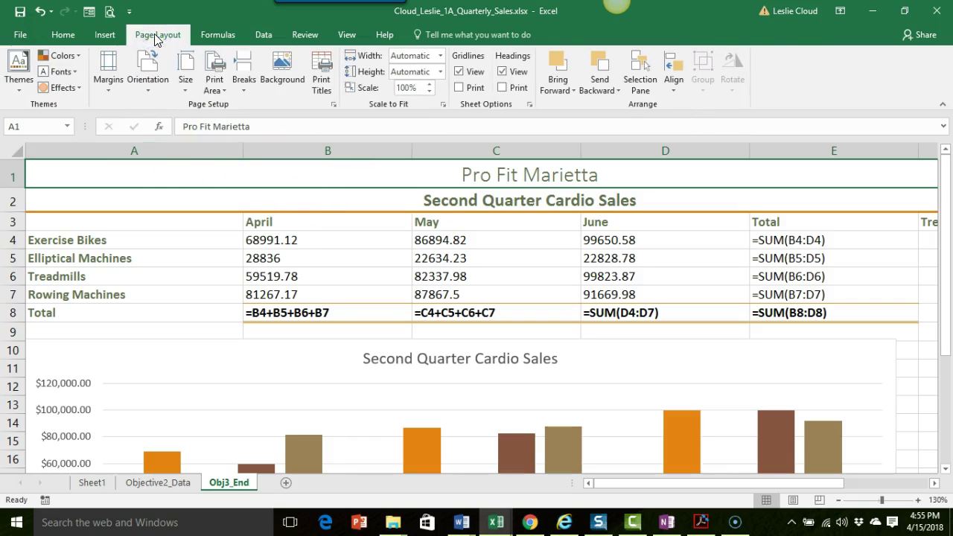
left_click(145, 81)
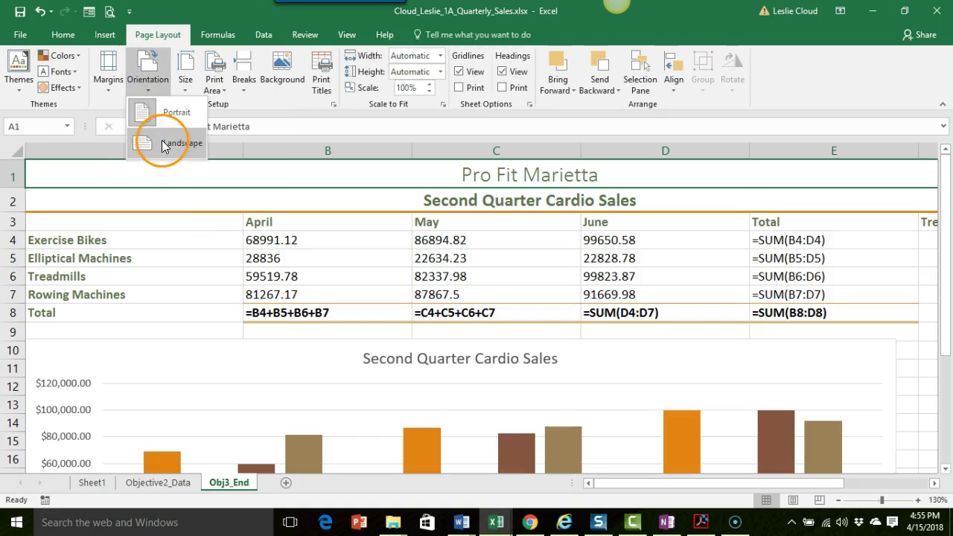
left_click(163, 143)
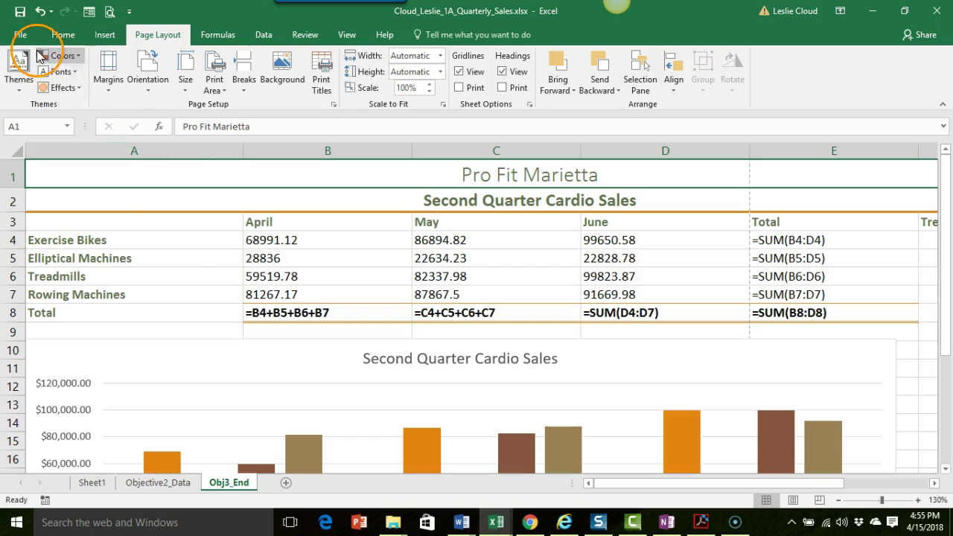
left_click(111, 13)
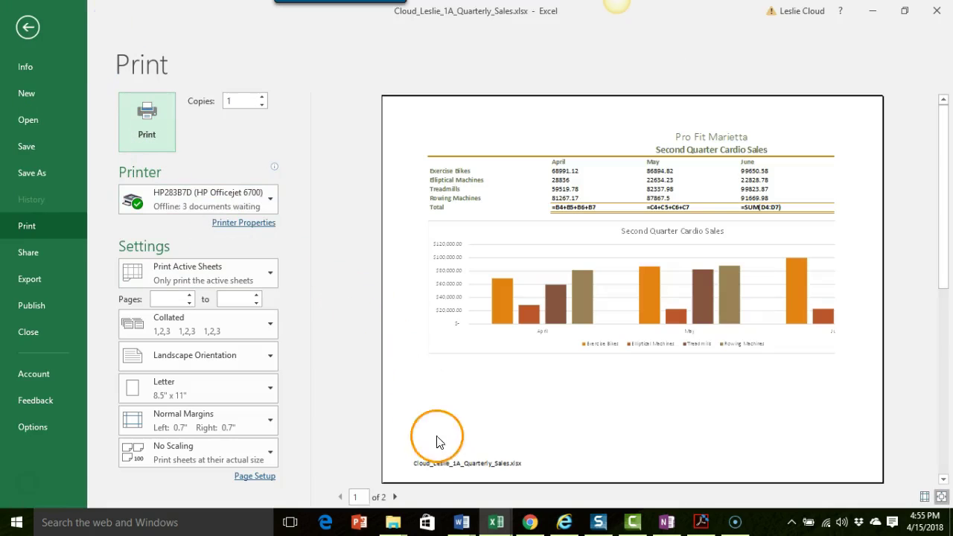
left_click(396, 497)
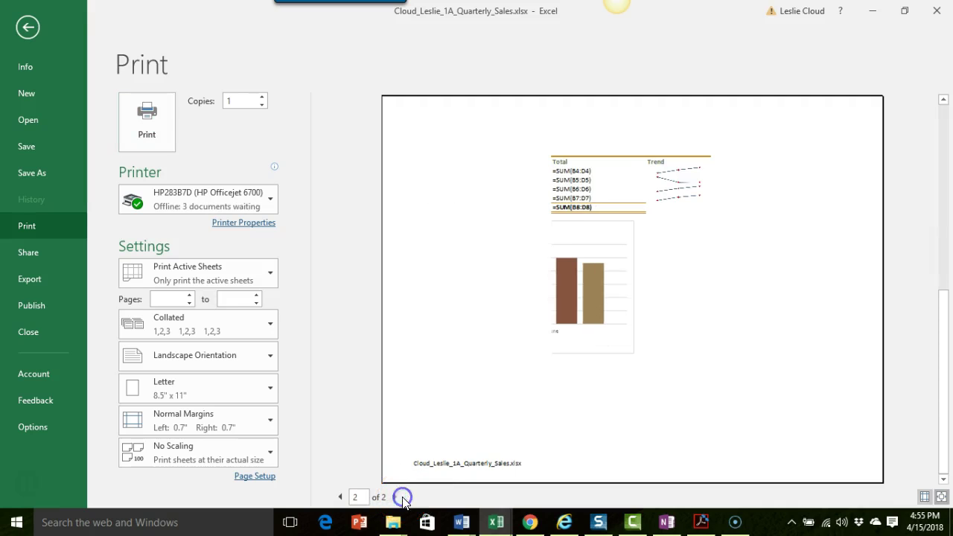
left_click(340, 496)
left_click(25, 28)
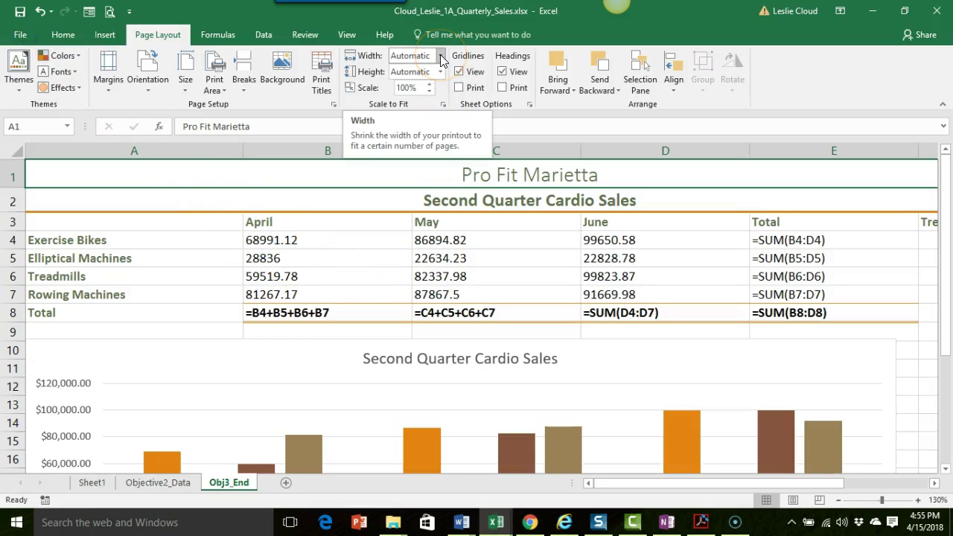
- Scale the printout's width to fit 1 page
left_click(441, 60)
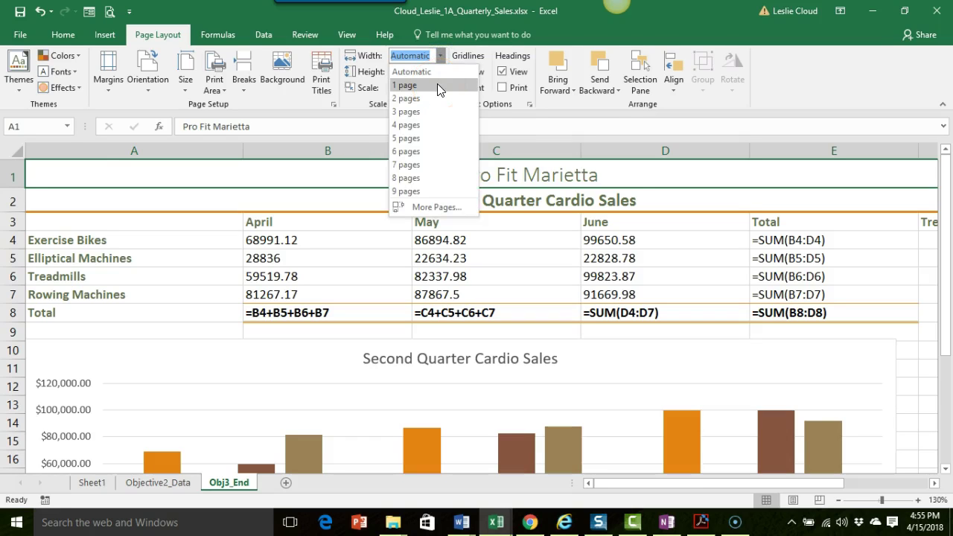
left_click(437, 85)
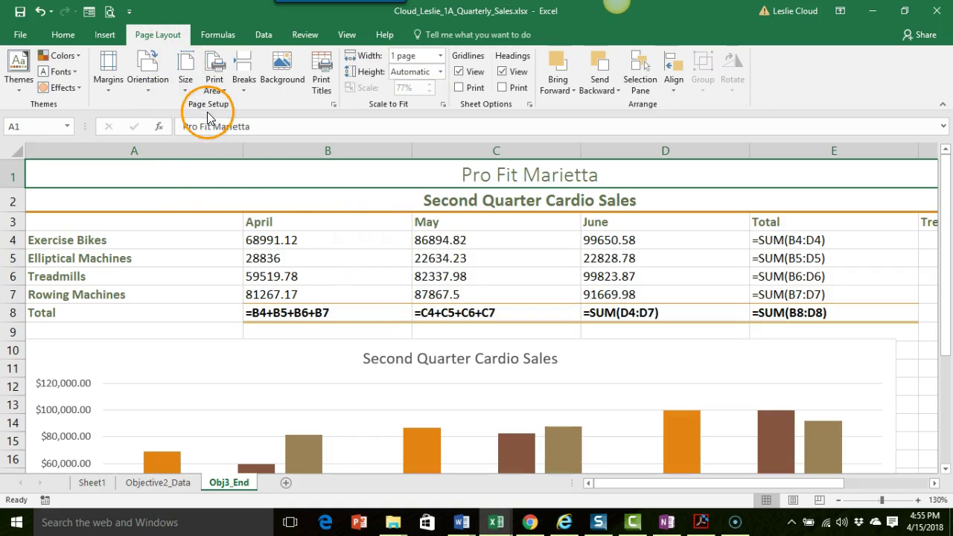
- Check the centering options in the custom margin settings and bring up the print preview
left_click(108, 80)
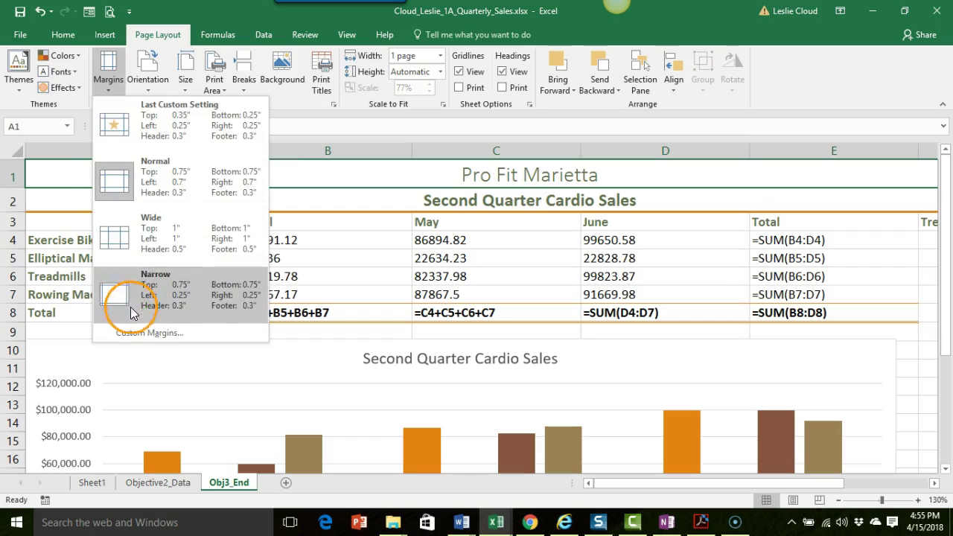
left_click(146, 334)
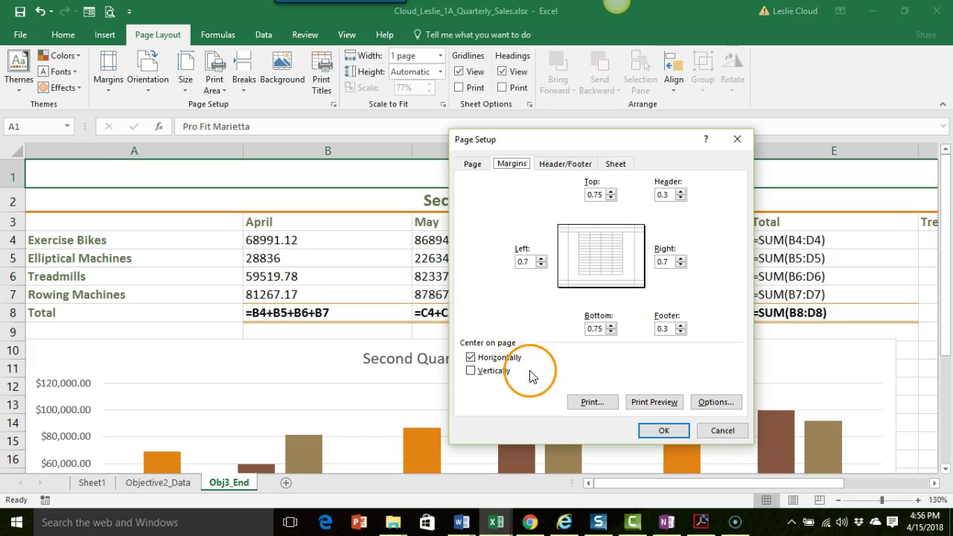
left_click(661, 431)
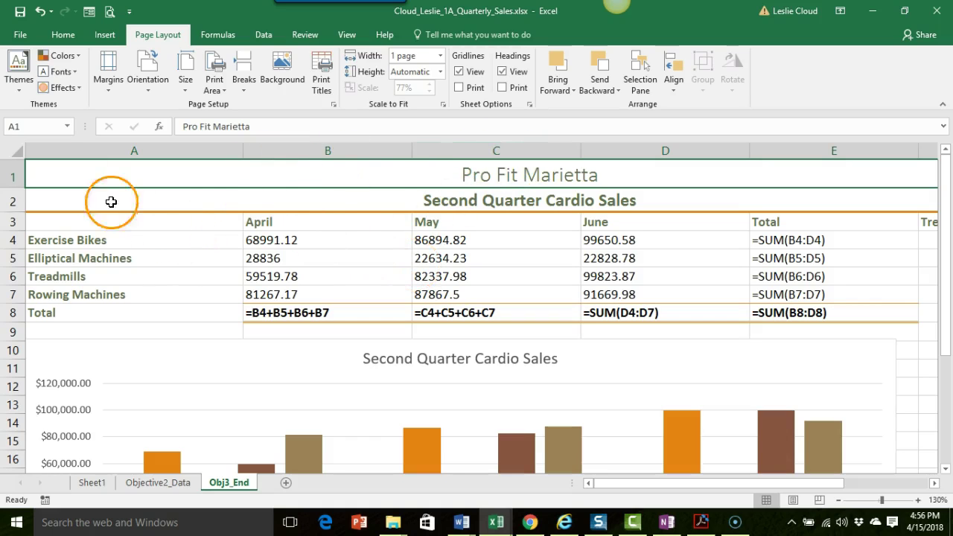
left_click(110, 11)
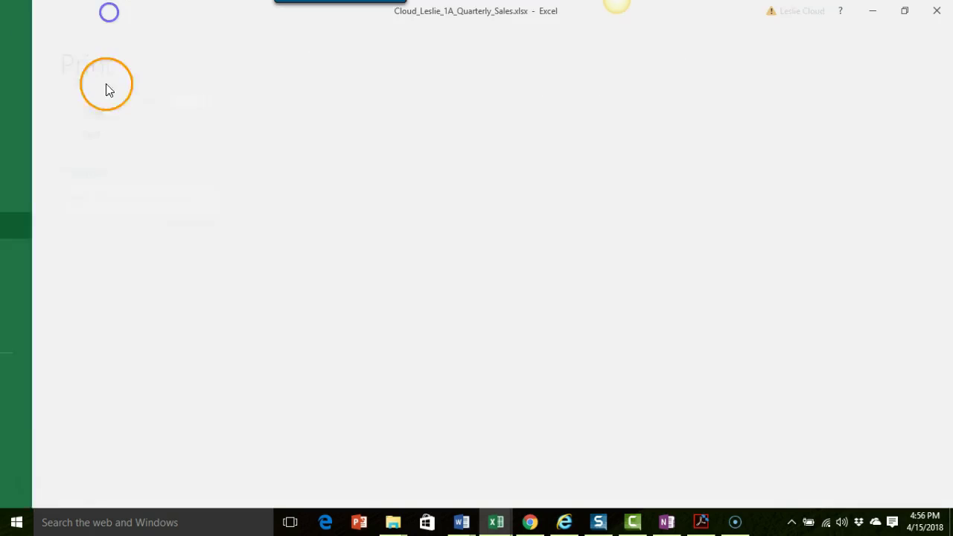